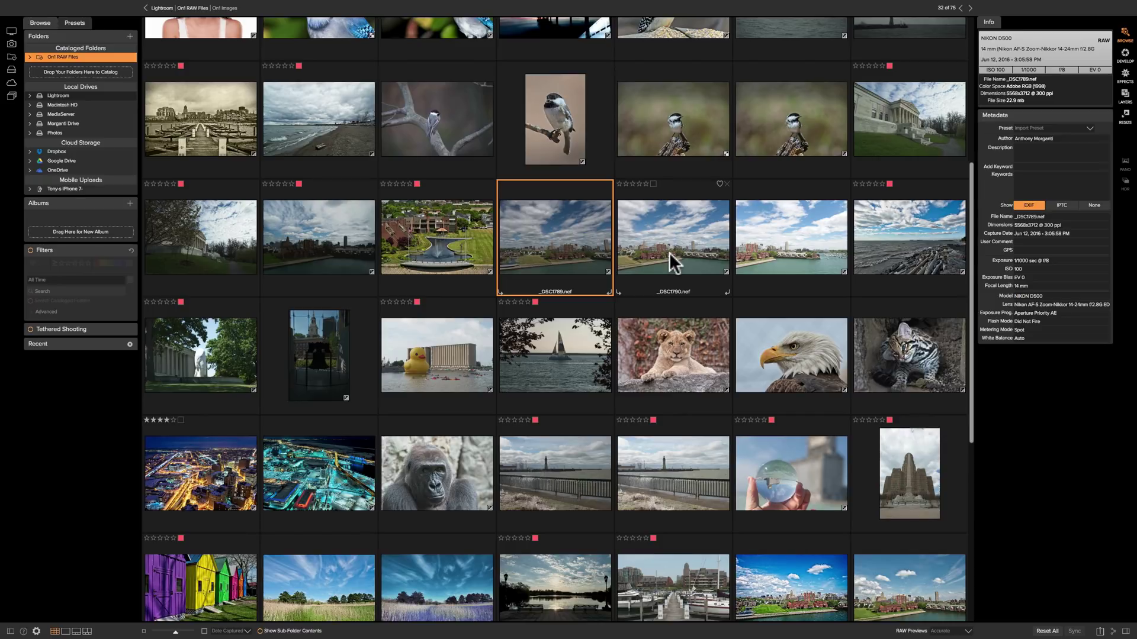
Select the three skyline photos _DSC1789, _DSC1790 and _DSC1791 in the grid.
scroll(669, 253, up, 1)
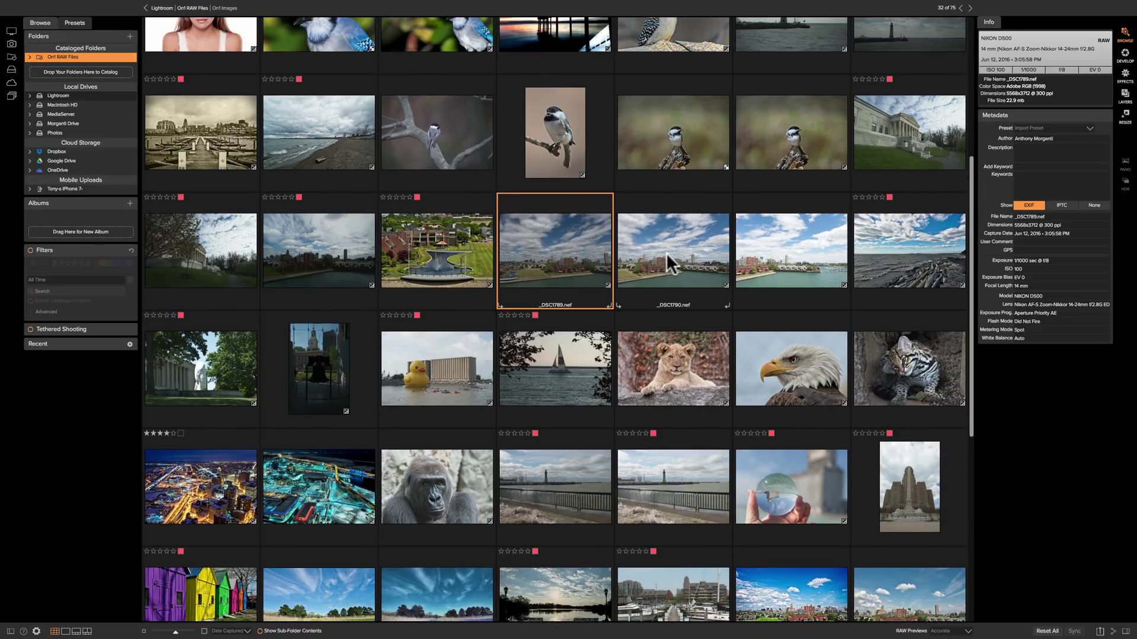
click(585, 256)
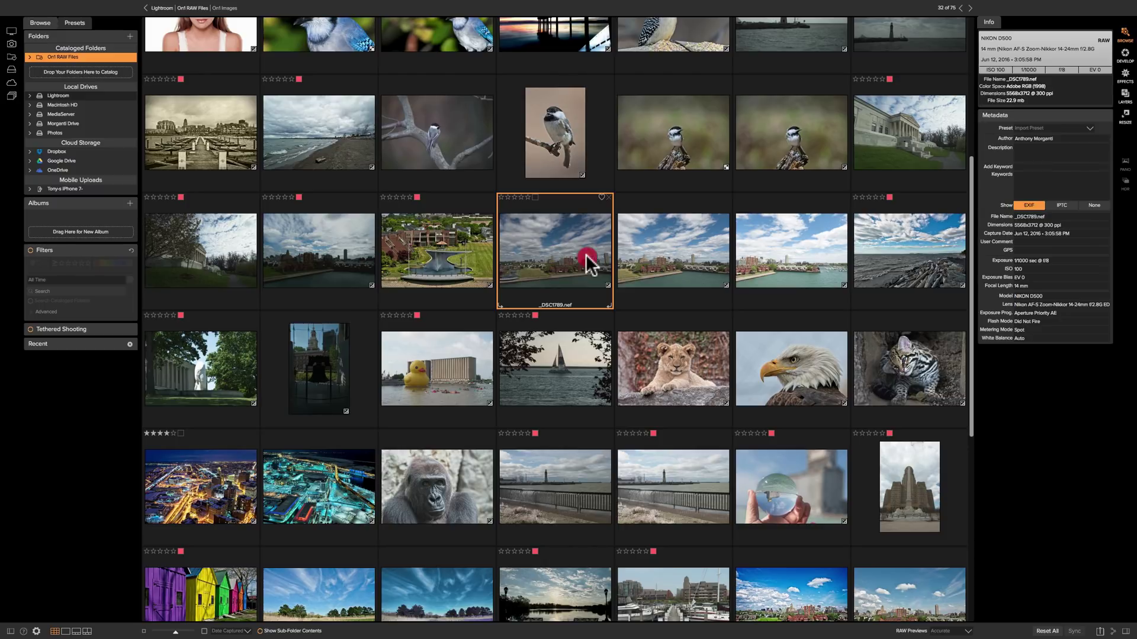
click(653, 257)
click(777, 258)
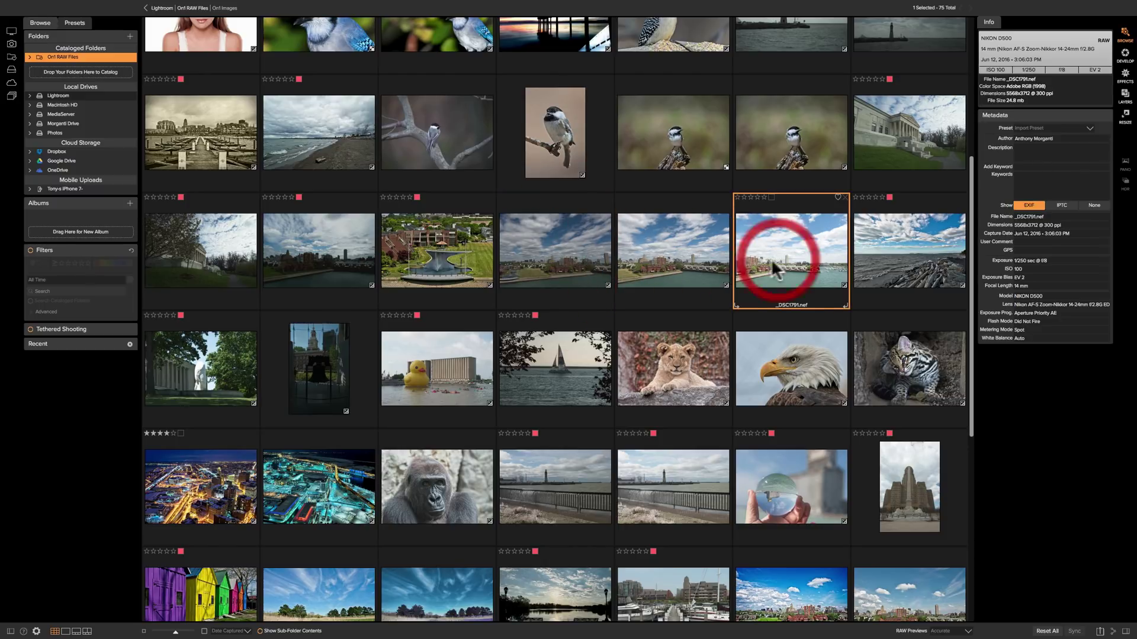
View _DSC1789, _DSC1790 and _DSC1791 at full size, then return to the grid.
double_click(566, 261)
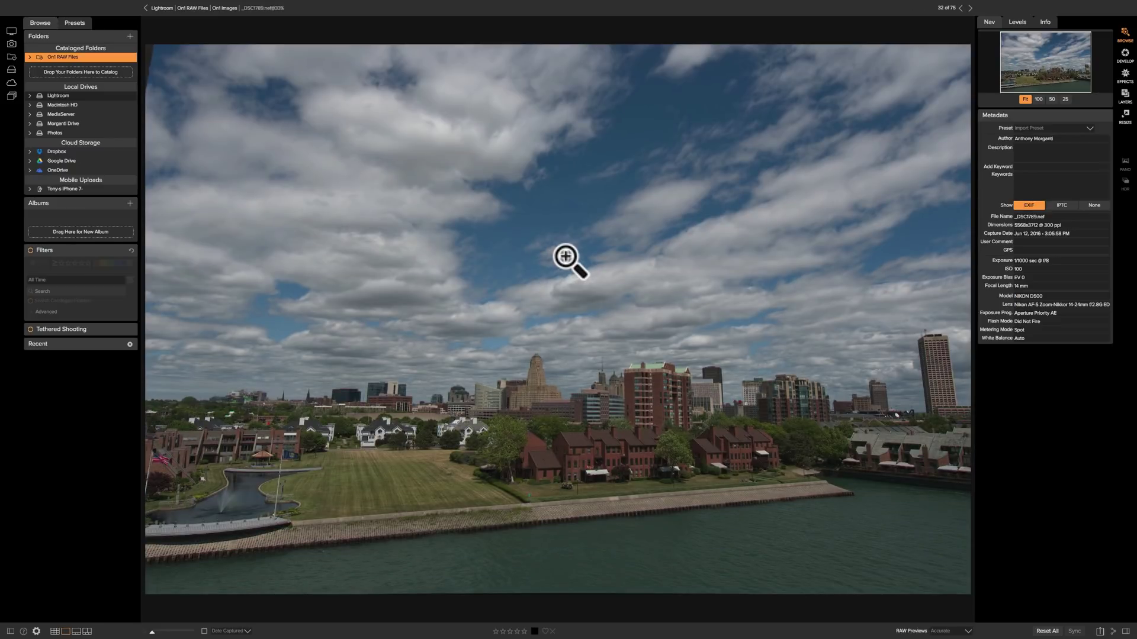
key(Right)
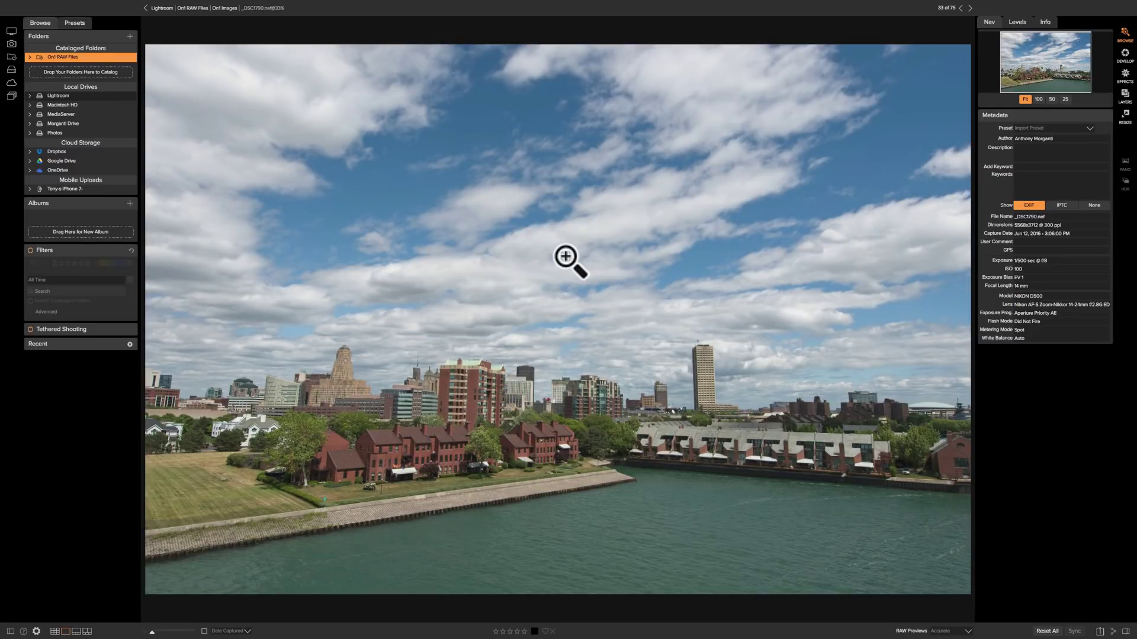
key(Right)
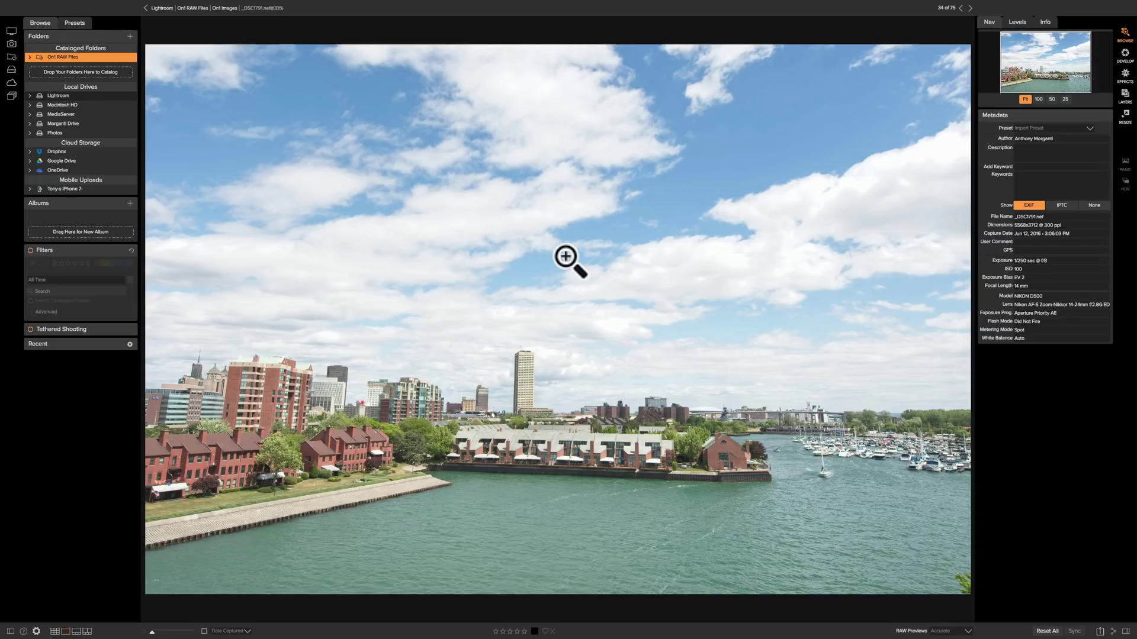
key(g)
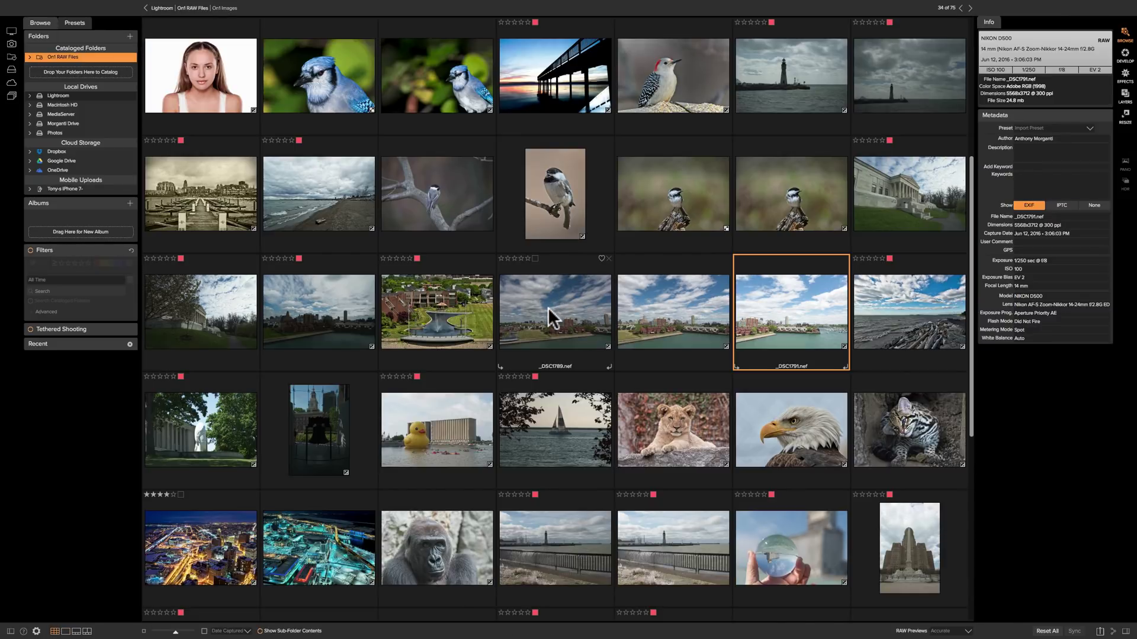
Select _DSC1789 and add _DSC1790 and _DSC1791, so 3 of 75 are selected.
click(548, 307)
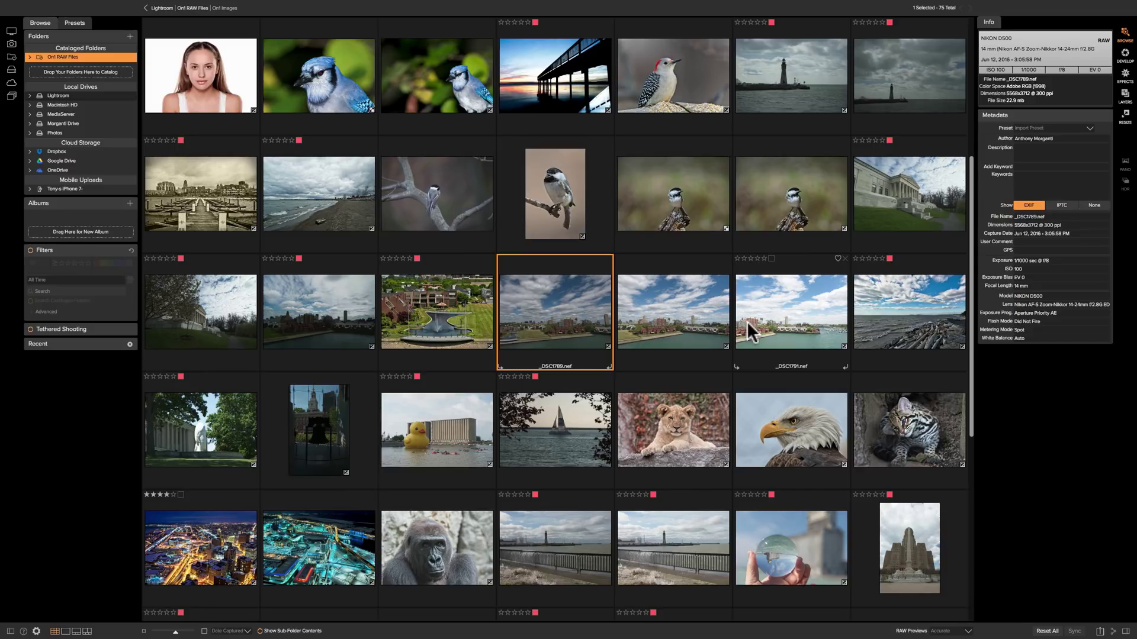
scroll(747, 321, down, 2)
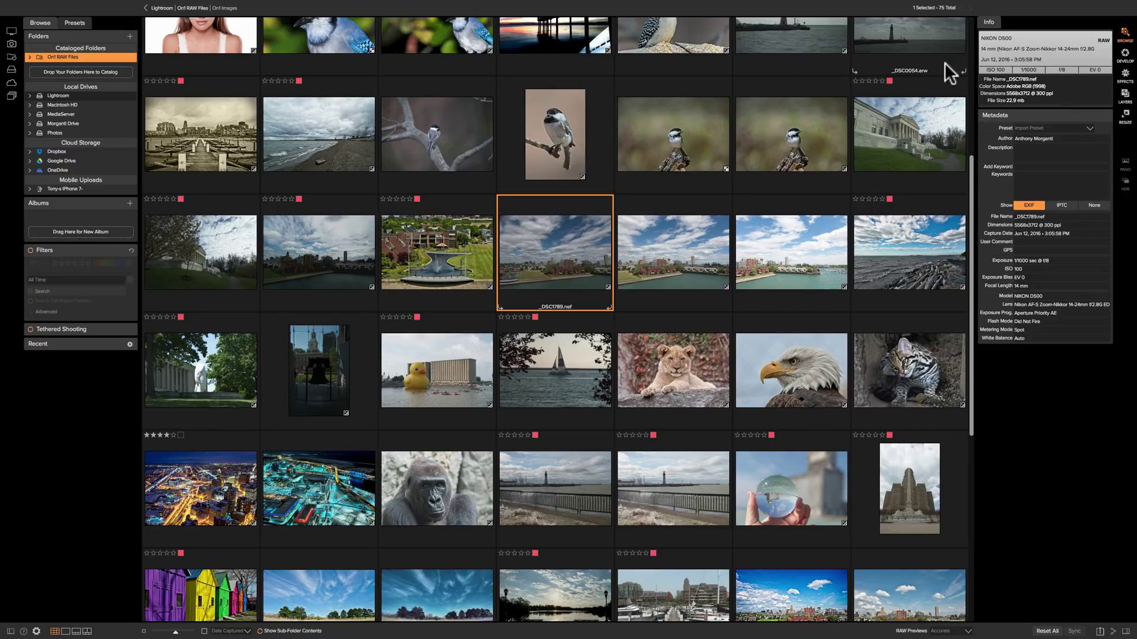
scroll(950, 74, up, 1)
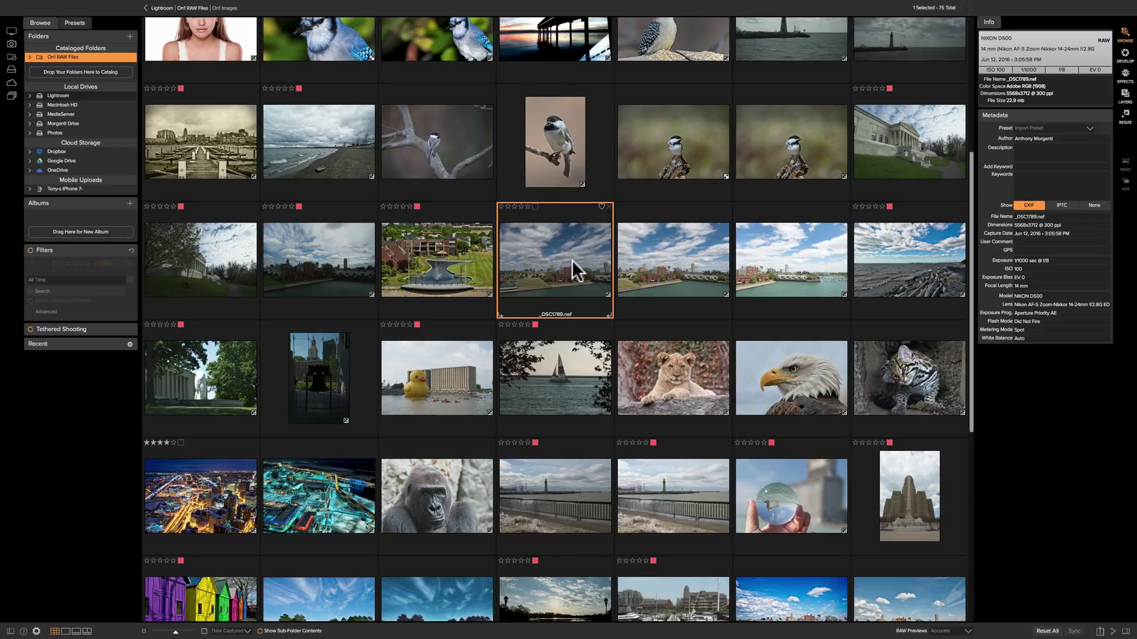
super+click(667, 267)
super+click(776, 265)
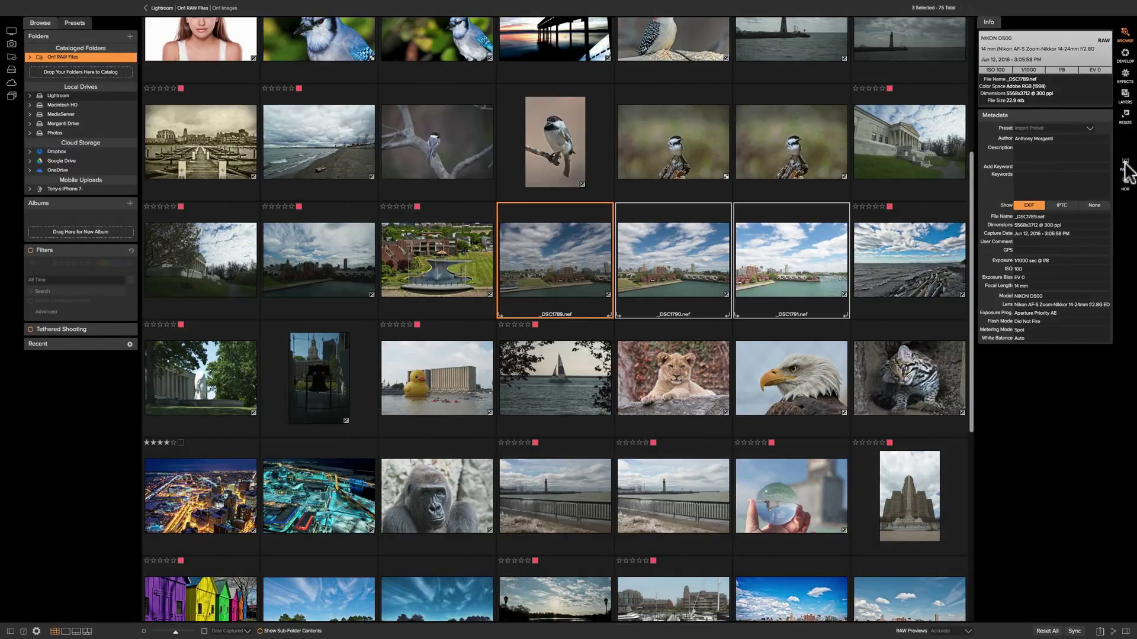
Create a panorama from the three selected photos and choose the Spherical projection type.
click(1126, 168)
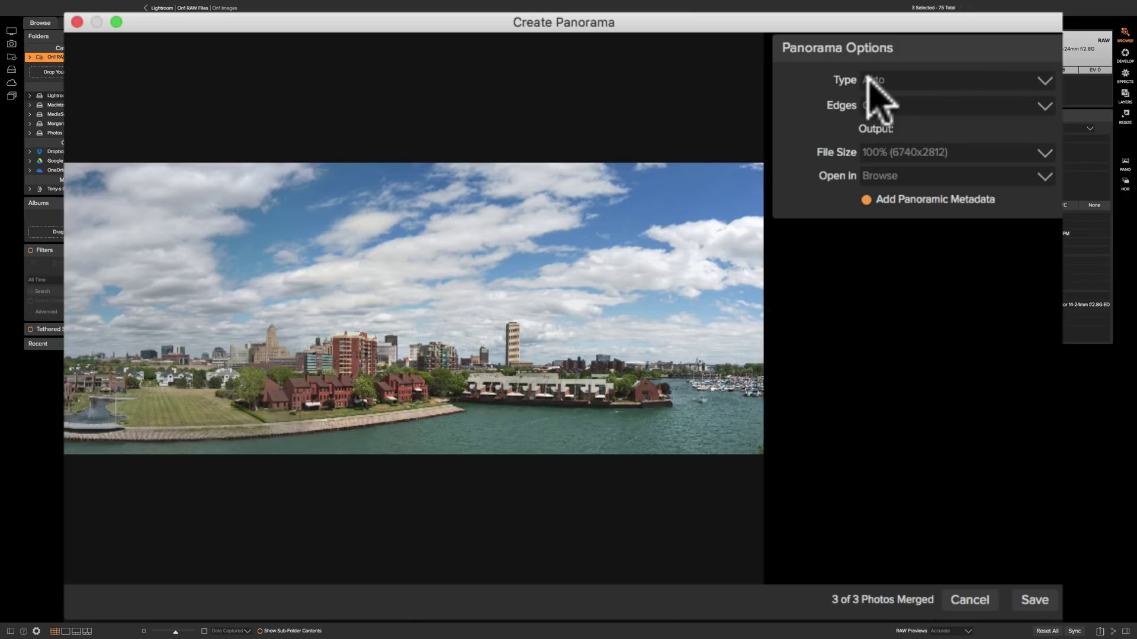
click(925, 81)
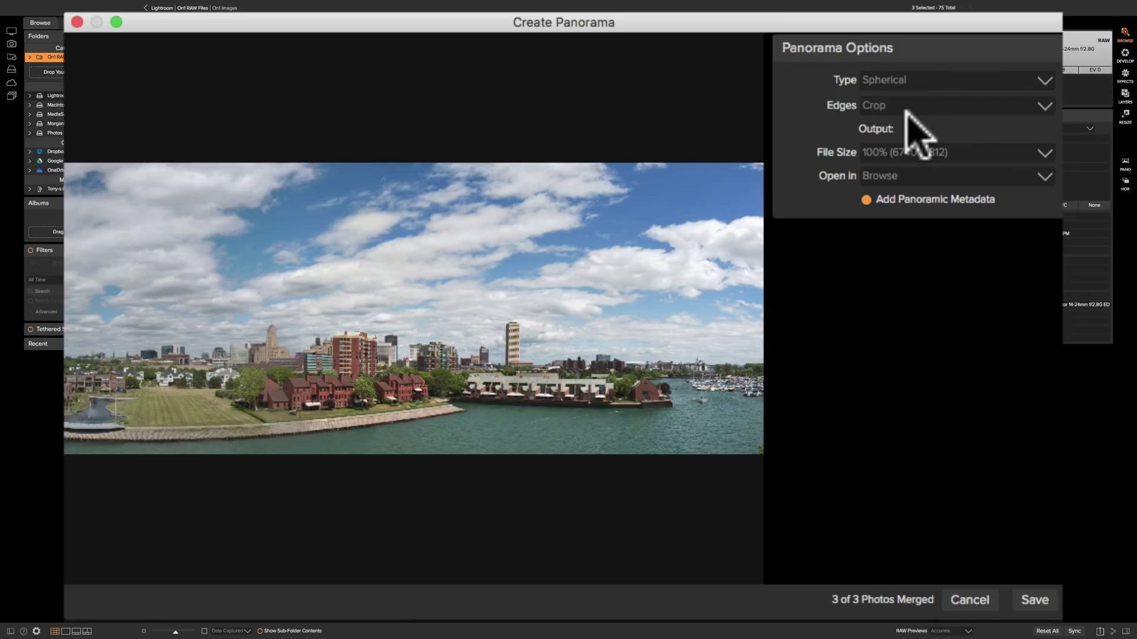
click(945, 80)
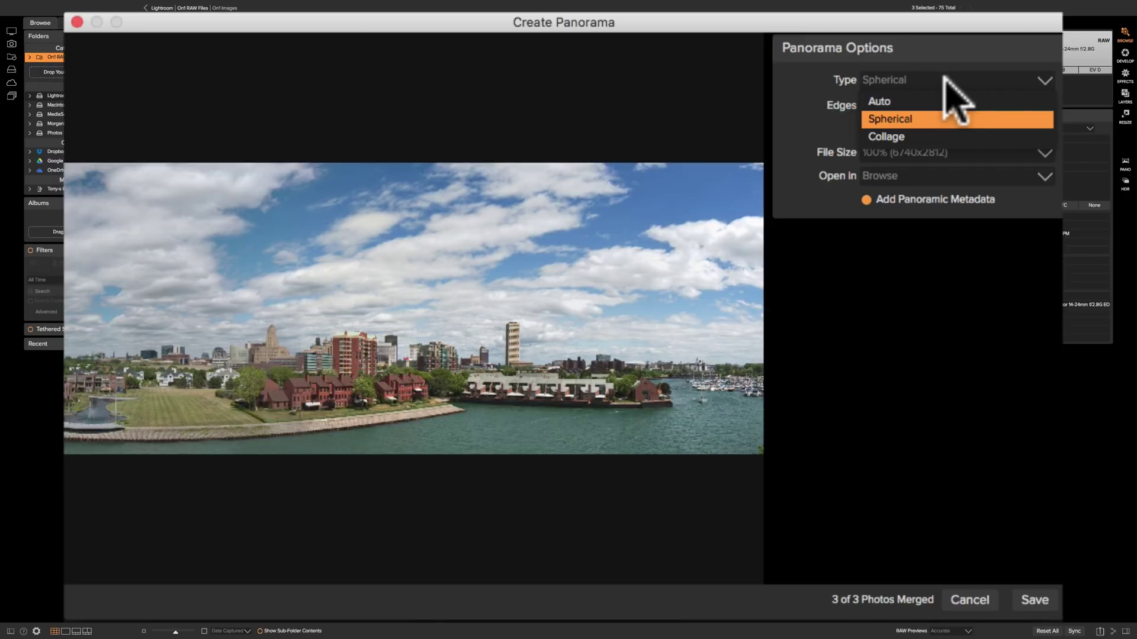
Try the Collage type, dismiss the Not Enough Photos alert, and reset the type to Auto.
click(906, 137)
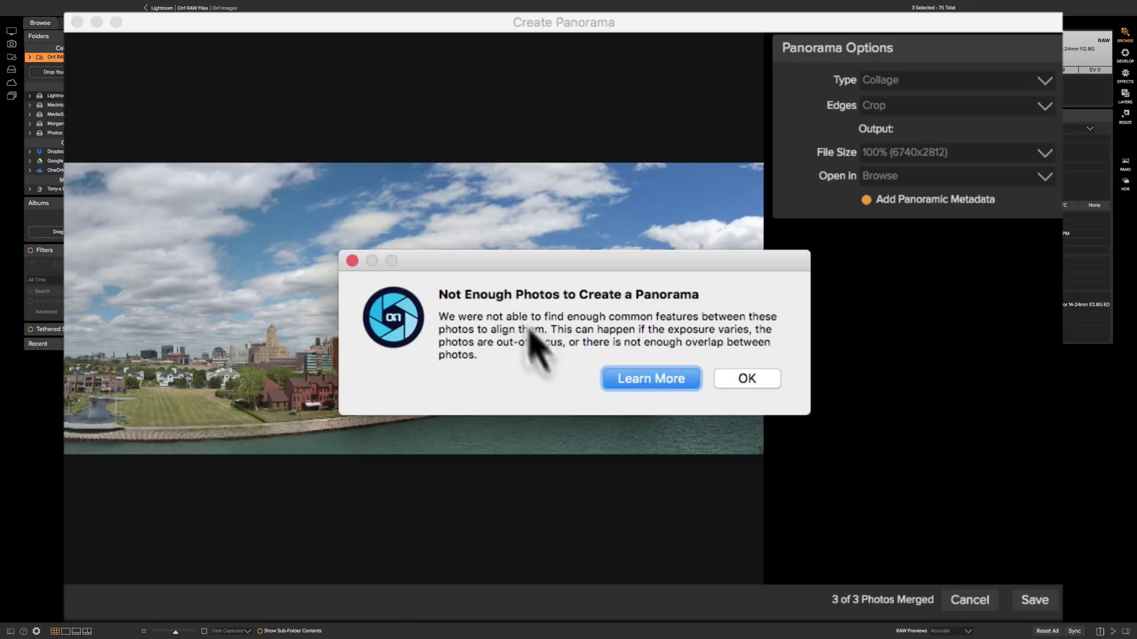
click(734, 380)
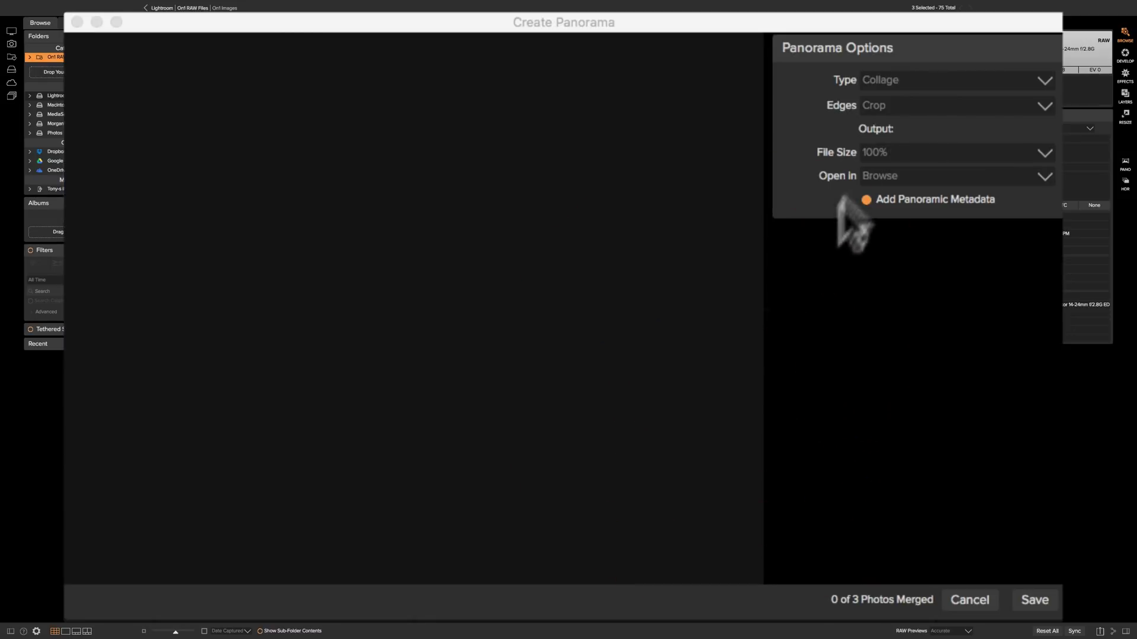
click(971, 79)
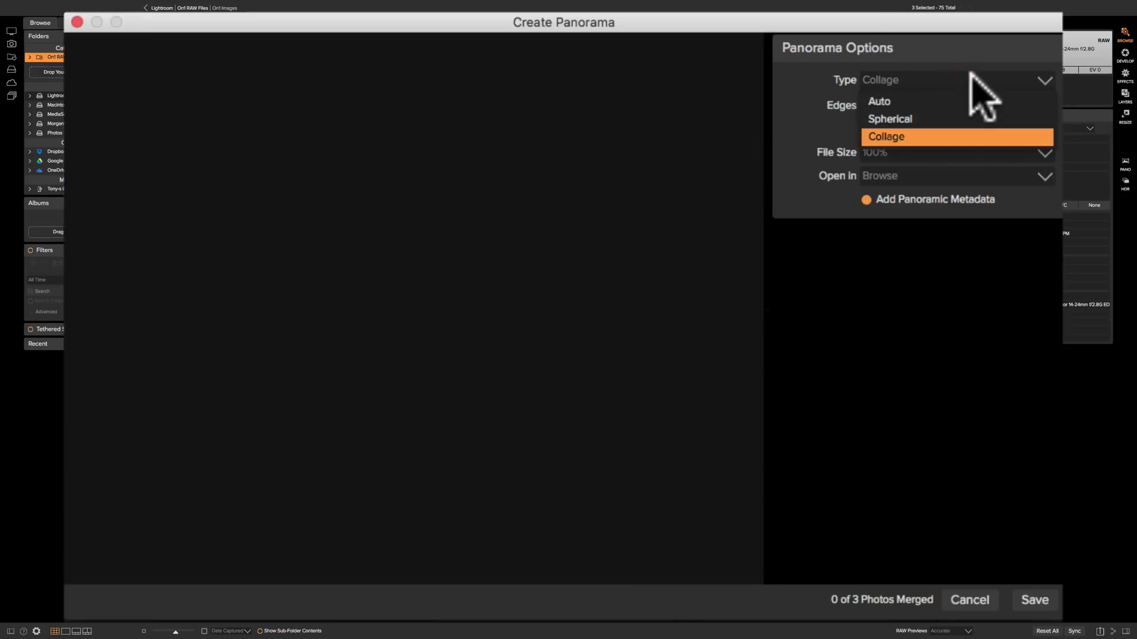
click(926, 101)
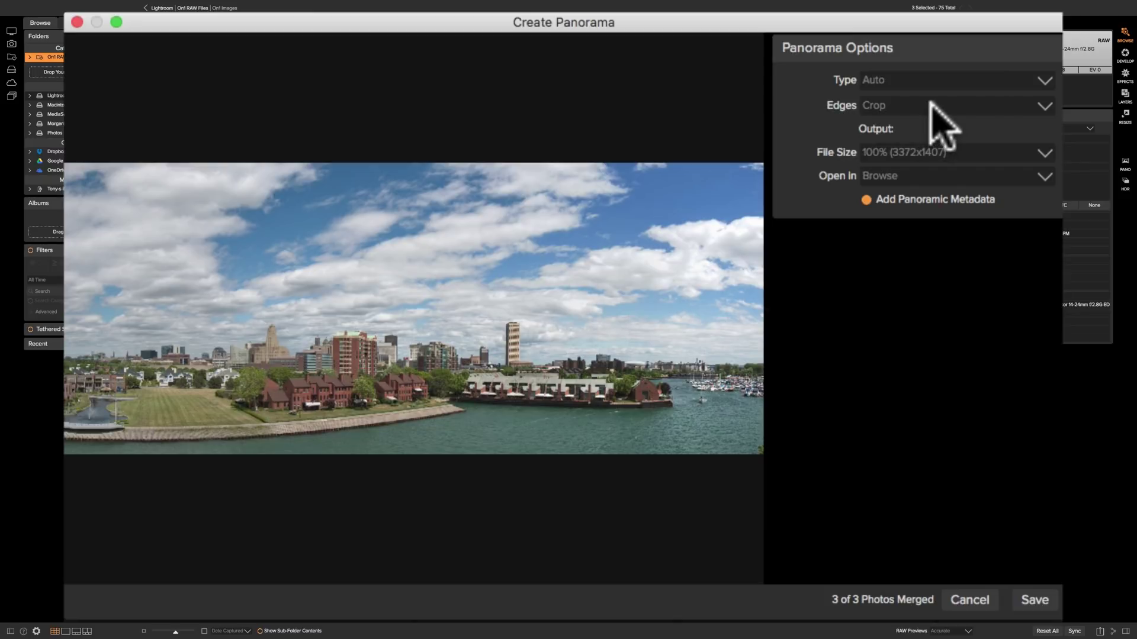
Set the panorama Edges option to Warp to Fill for a 3516x1446 output.
click(930, 104)
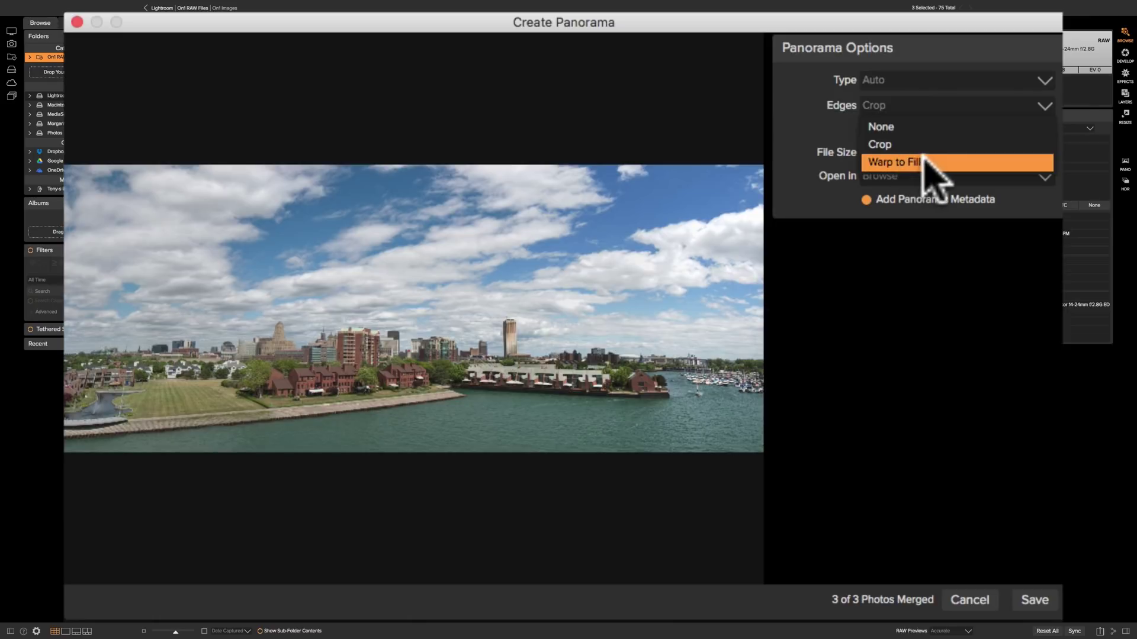
click(924, 161)
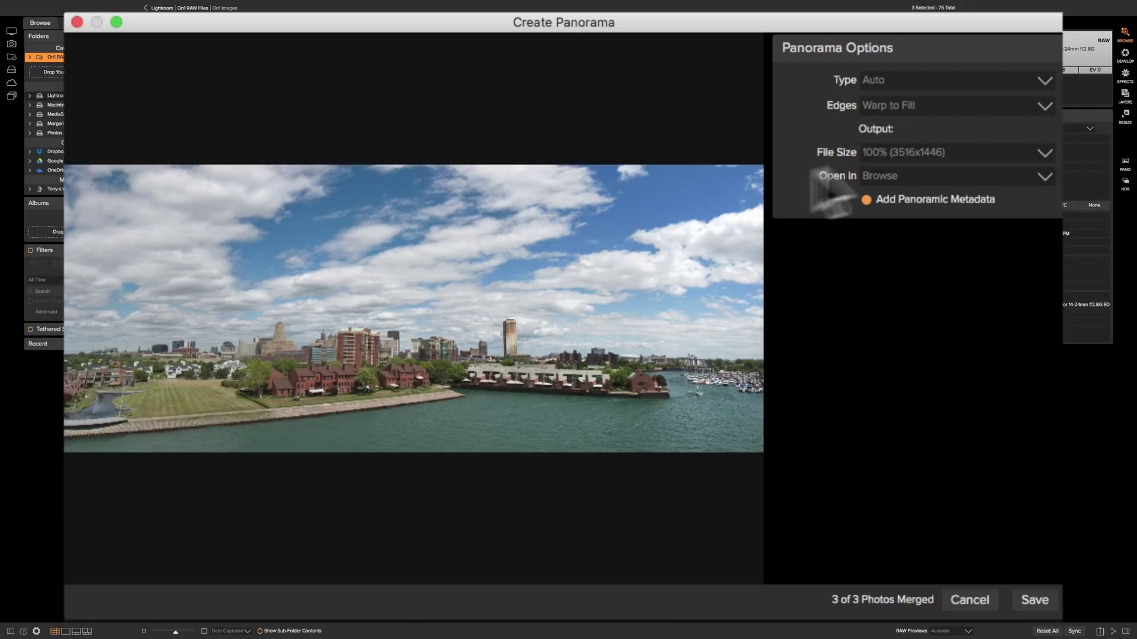
click(928, 102)
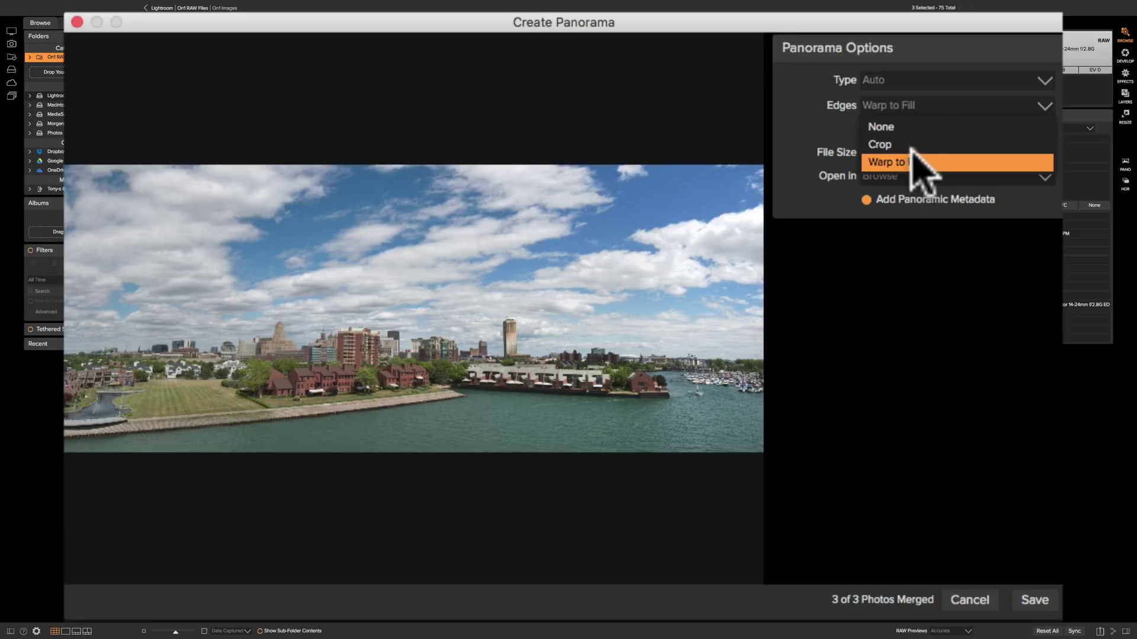
Keep Warp to Fill, set File Size to 100% (3516x1446) and Open In to Develop, then save.
click(912, 158)
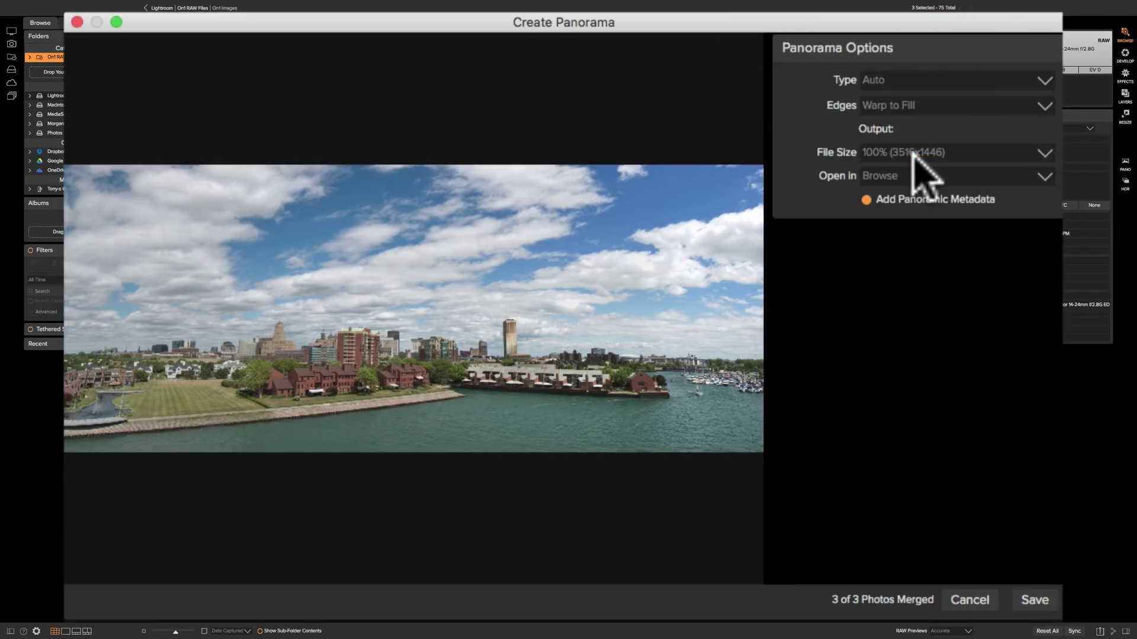
click(978, 156)
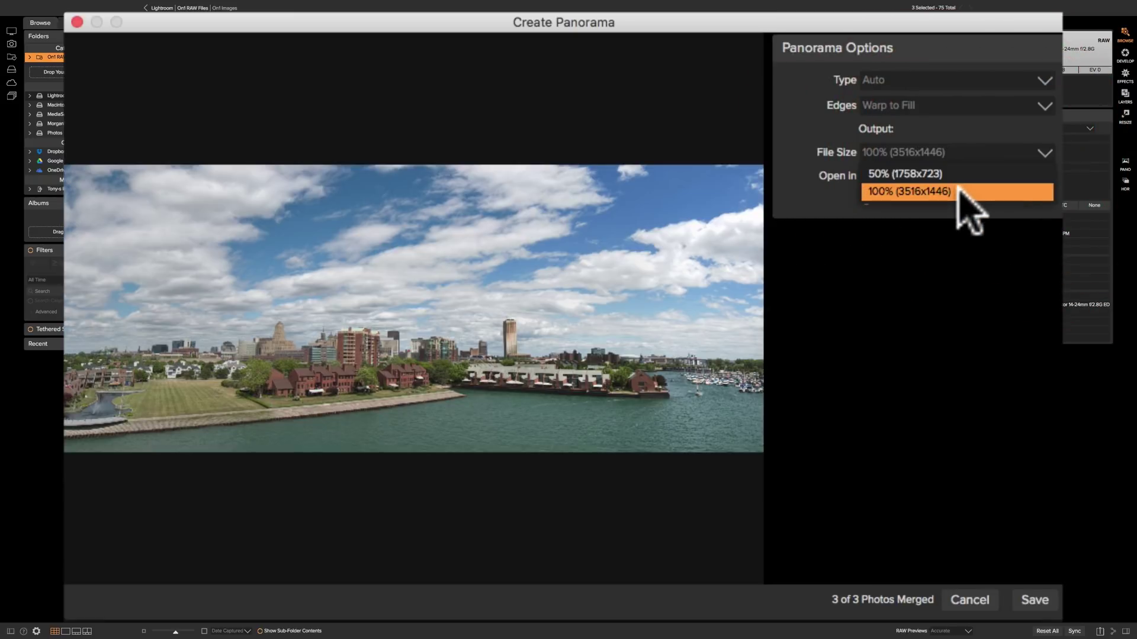
click(956, 190)
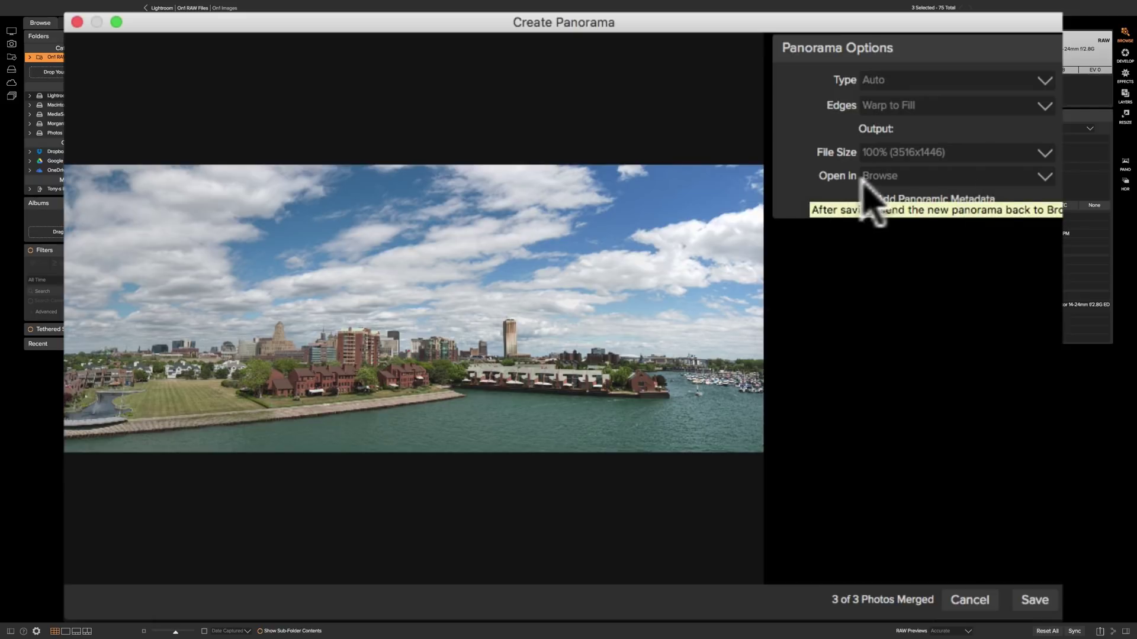
click(946, 176)
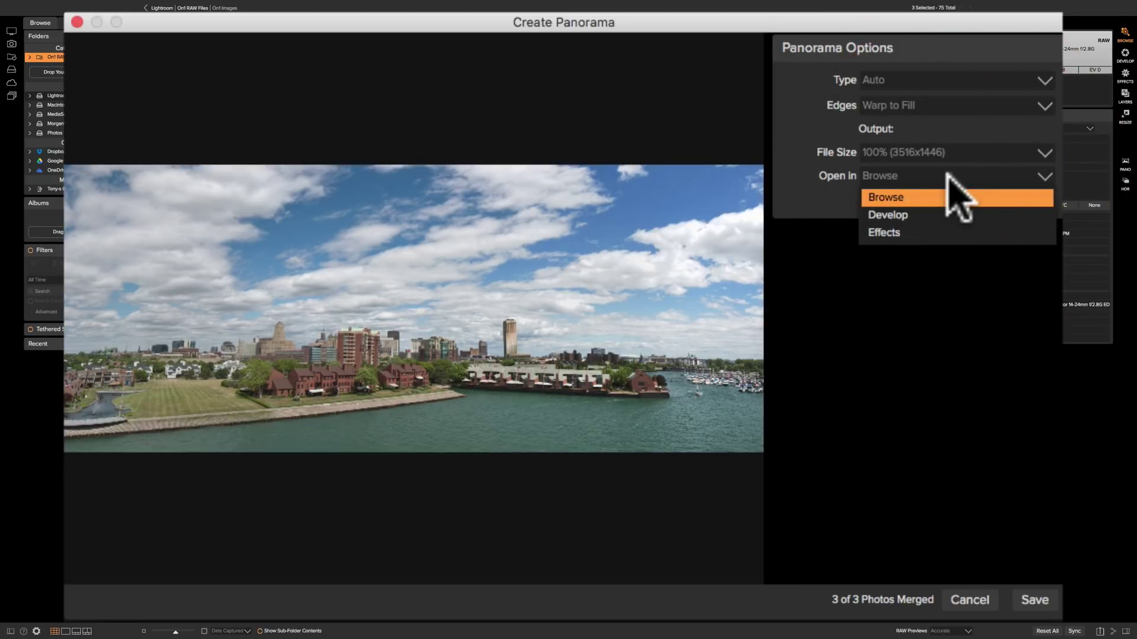
click(923, 214)
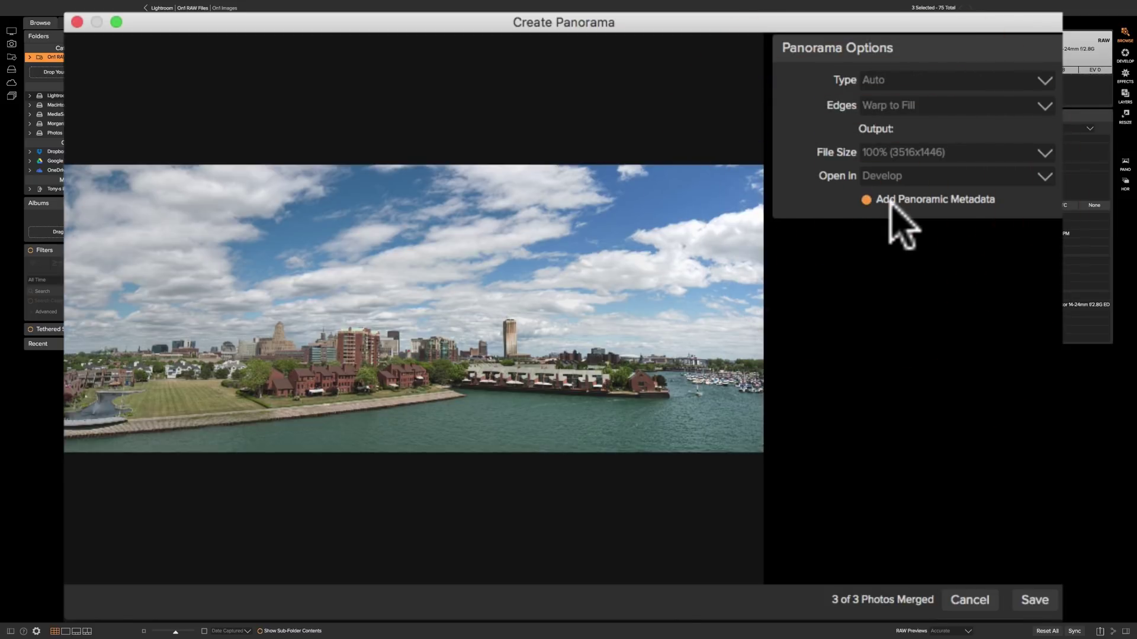
click(1032, 600)
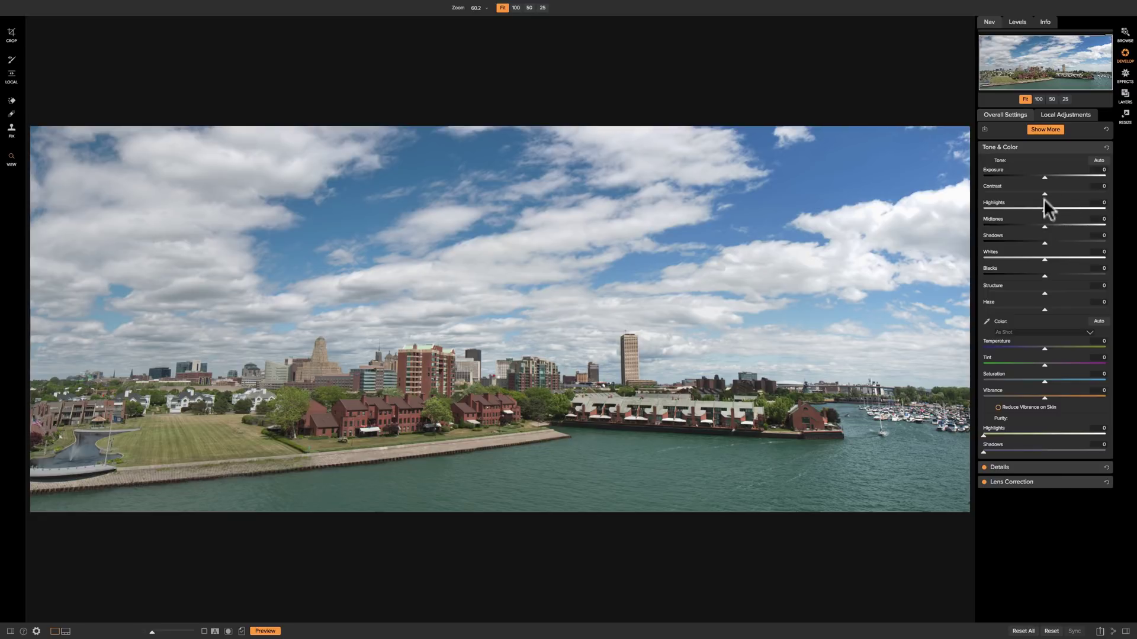
Lower the panorama's Exposure to -0.4 in Tone & Color.
mouse_move(1043, 176)
mouse_down()
mouse_move(1011, 209)
mouse_move(1060, 243)
mouse_move(1026, 274)
mouse_move(1035, 293)
mouse_move(1053, 292)
mouse_move(1040, 317)
mouse_up()
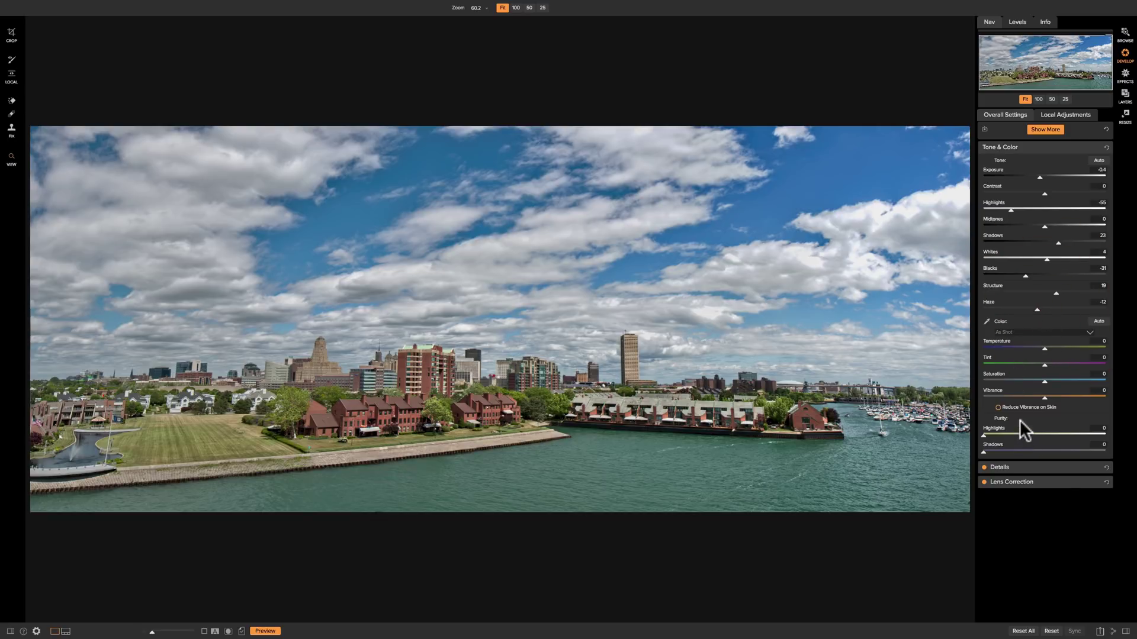
Check the Details and Lens Correction settings, then collapse them.
click(1041, 468)
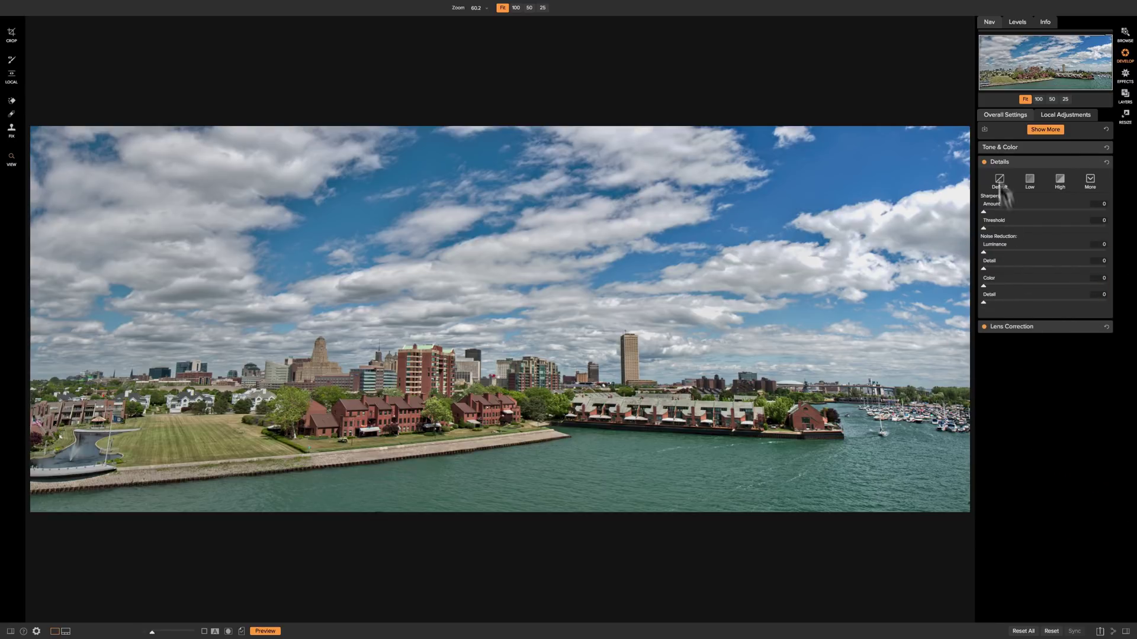
click(1031, 161)
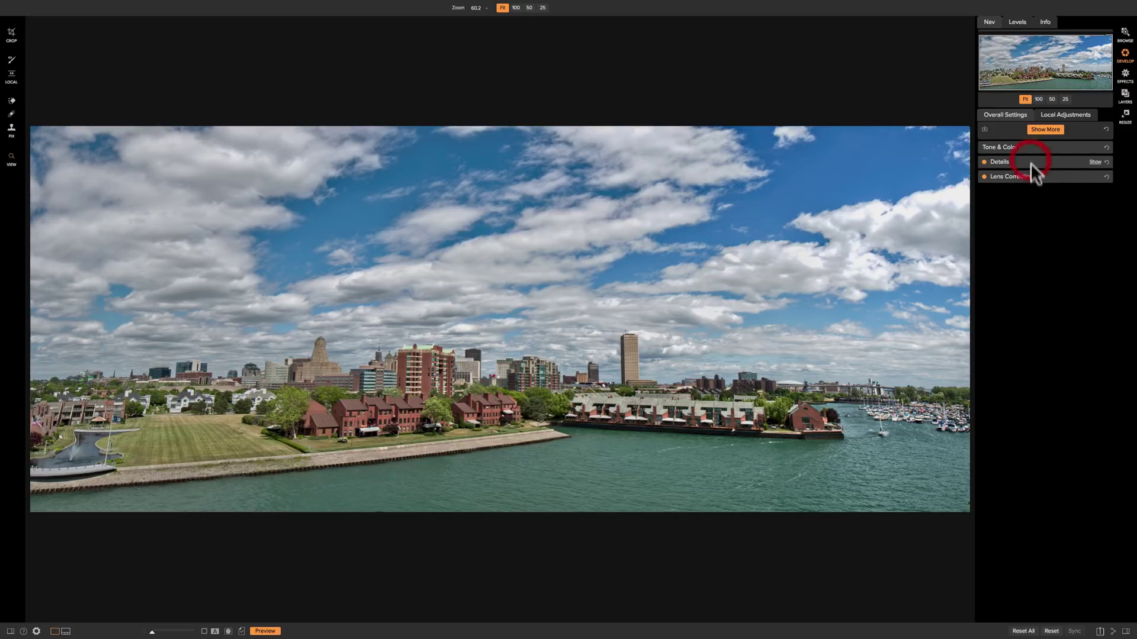
click(1042, 178)
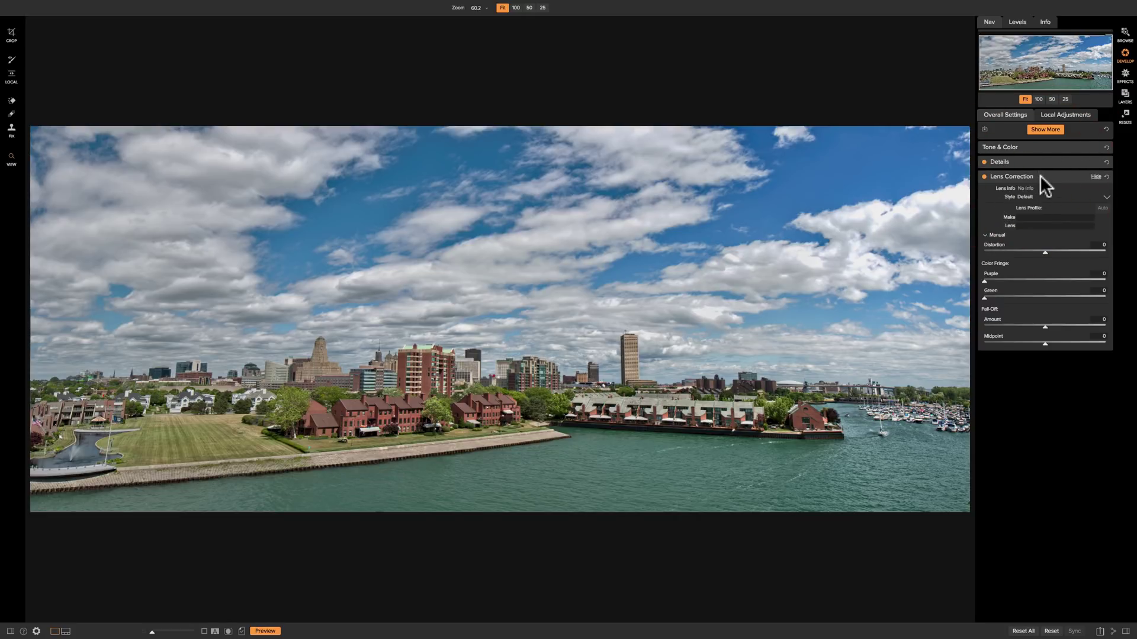
click(1046, 176)
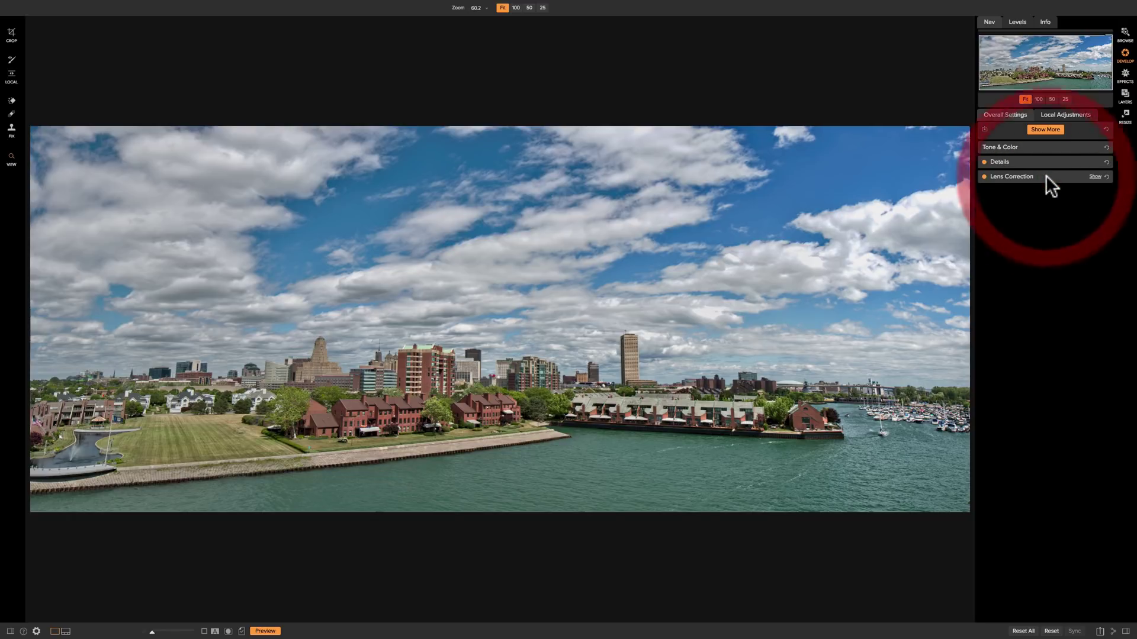
Add a Curves adjustment with three points forming a gentle S-curve.
click(1041, 129)
click(1003, 160)
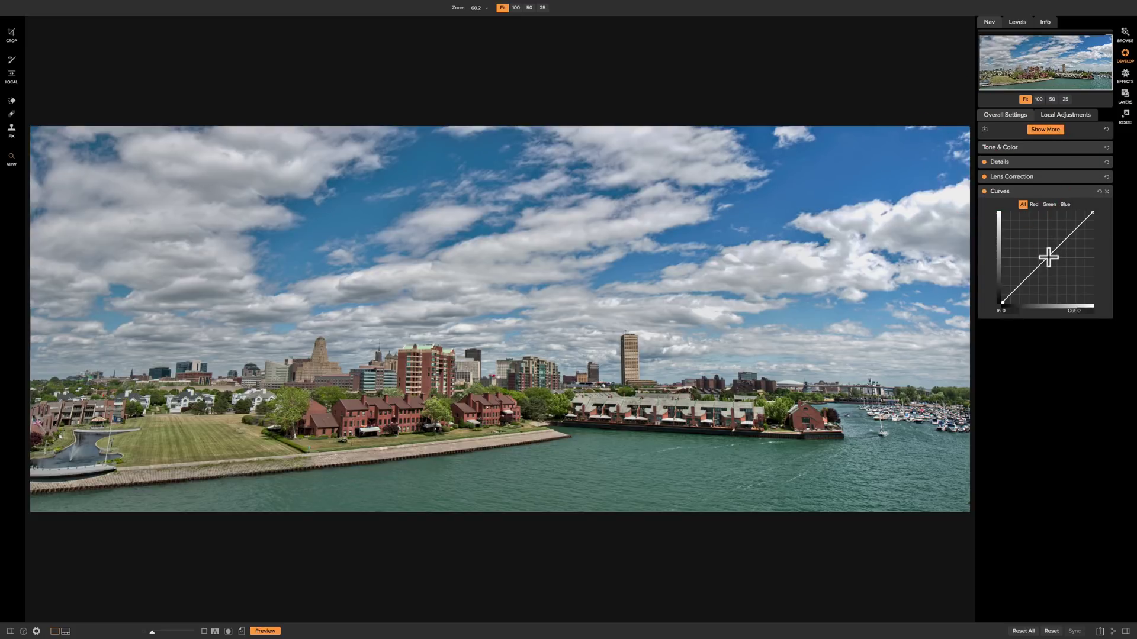
click(1046, 256)
click(1072, 230)
click(1027, 282)
click(1073, 193)
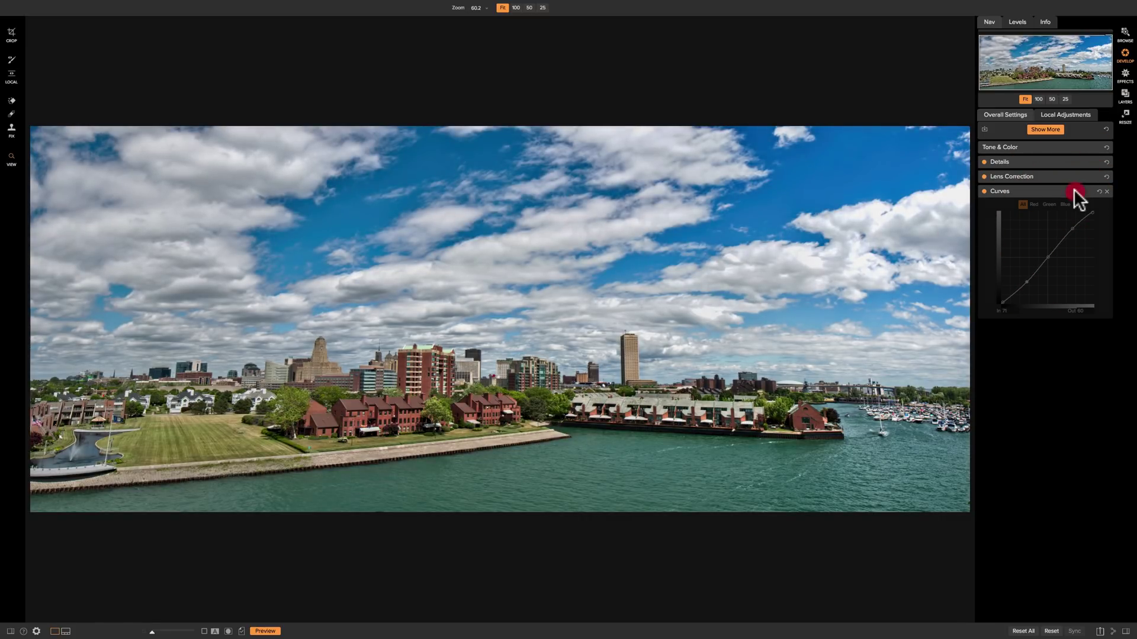
Add a Color Adjustment with the Foliage preset (saturation 20) and compare before and after.
click(1042, 127)
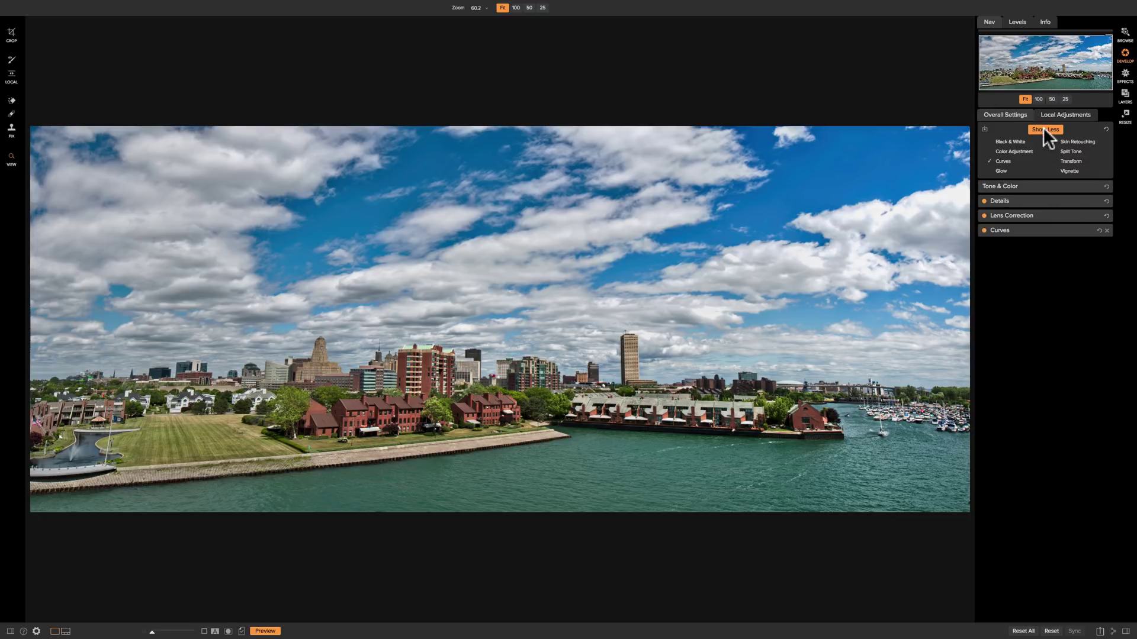
click(1013, 150)
click(1019, 224)
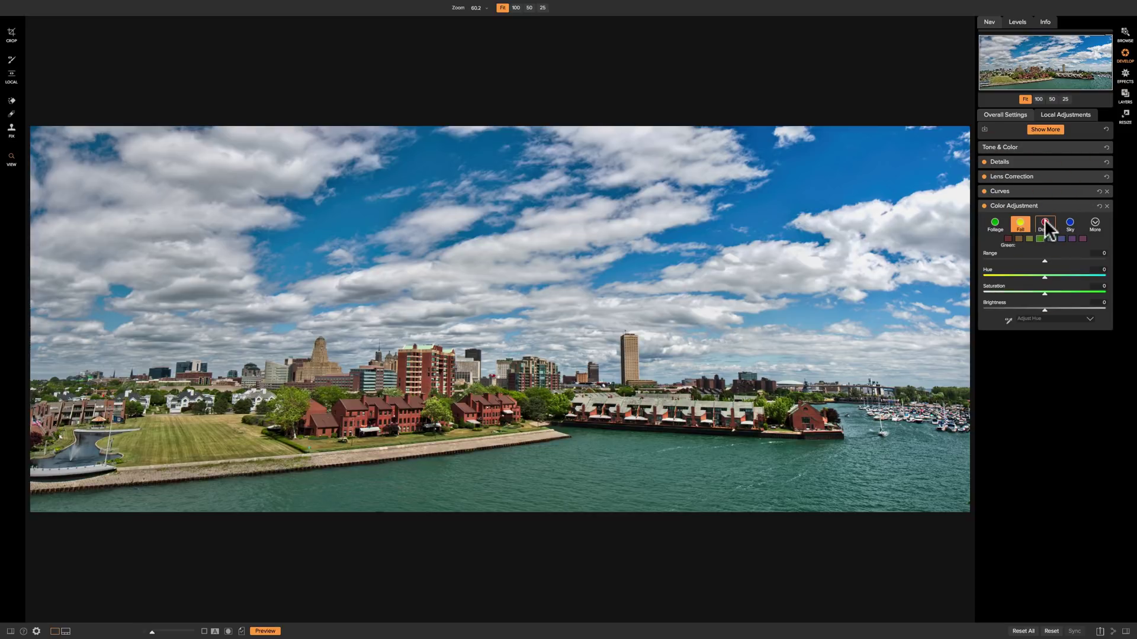
click(1045, 226)
click(995, 225)
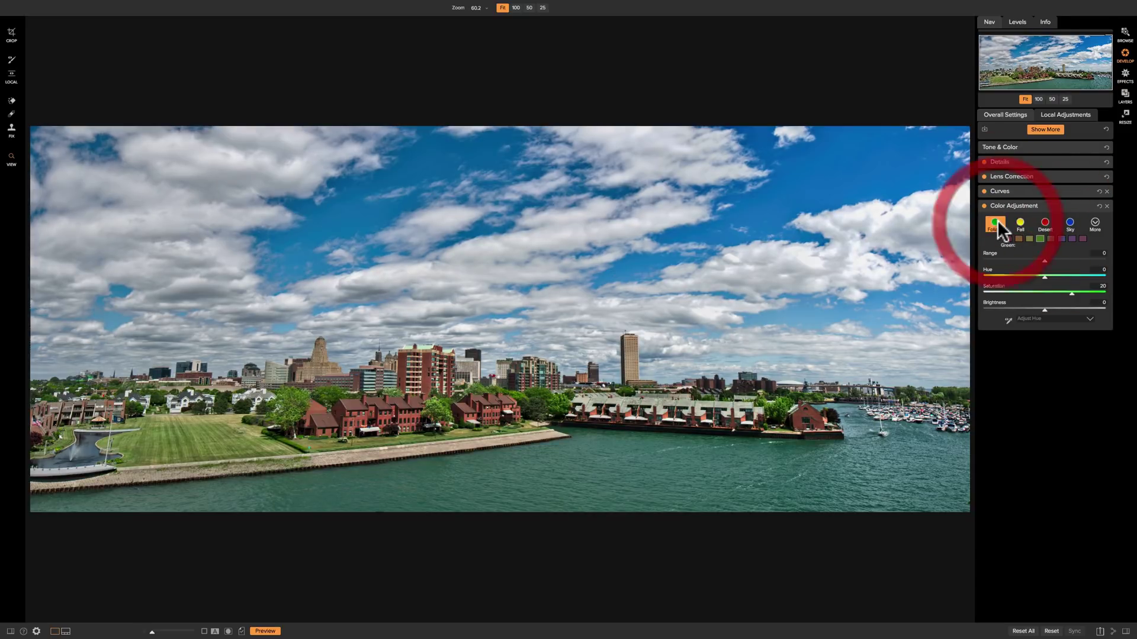
click(1055, 205)
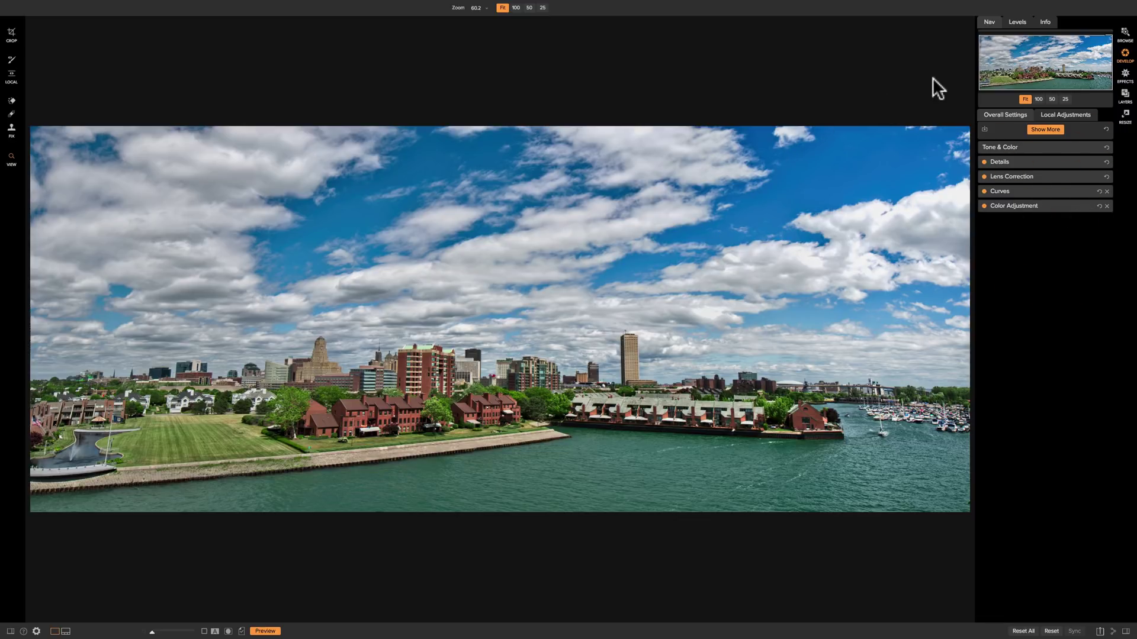
key(backslash)
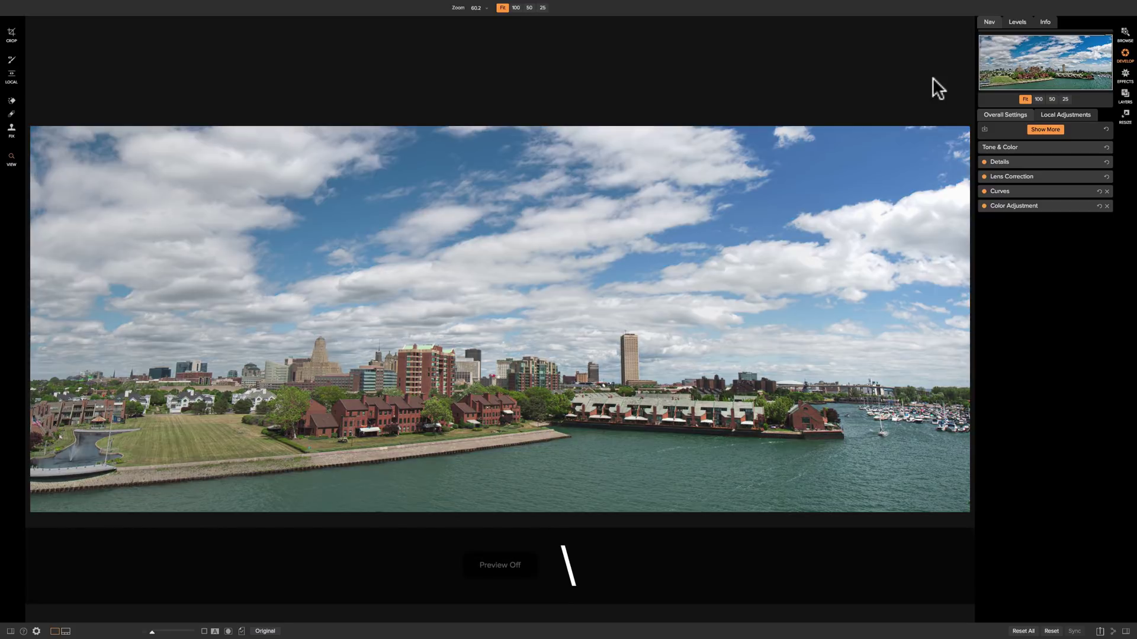
key(backslash)
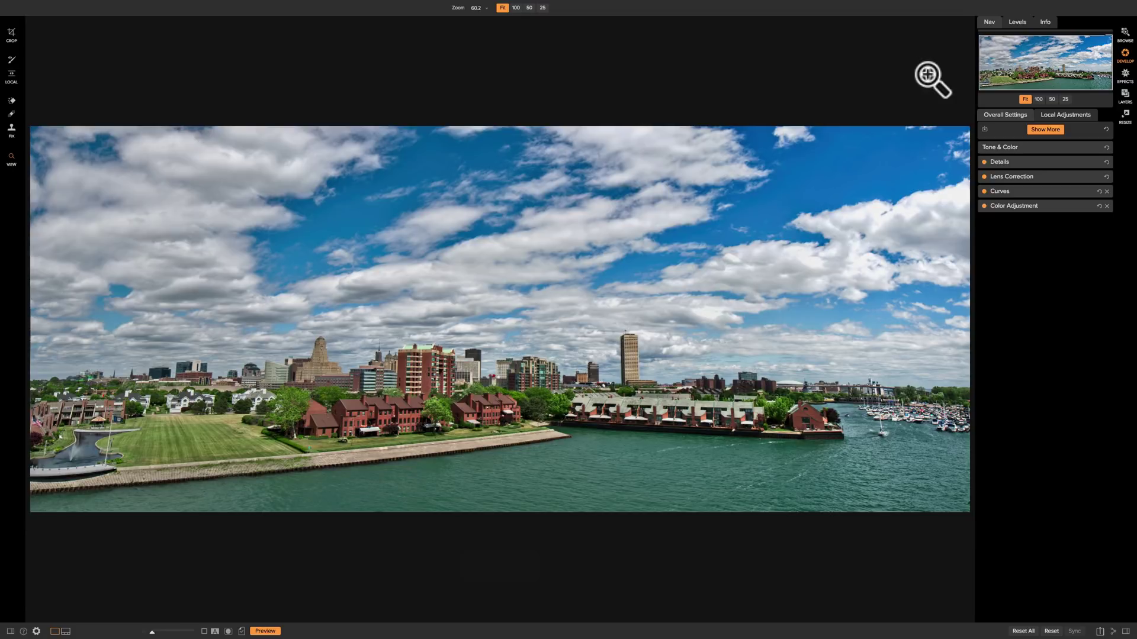